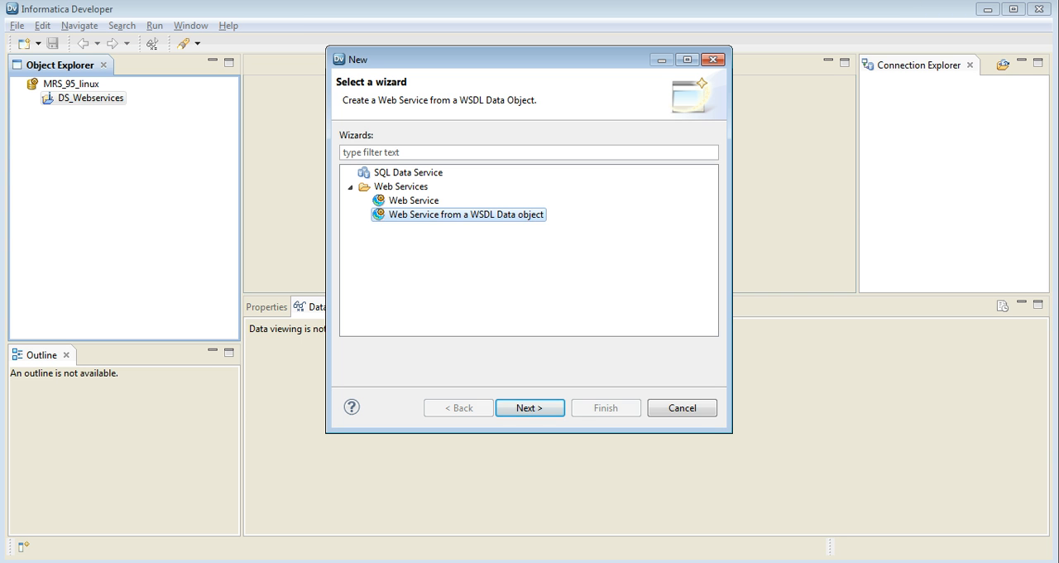
Start a new Web Service named Web_Service_Addition in DS_Webservices, keeping the tns prefix, and proceed to its operations.
{"action": "key", "text": "Up"}
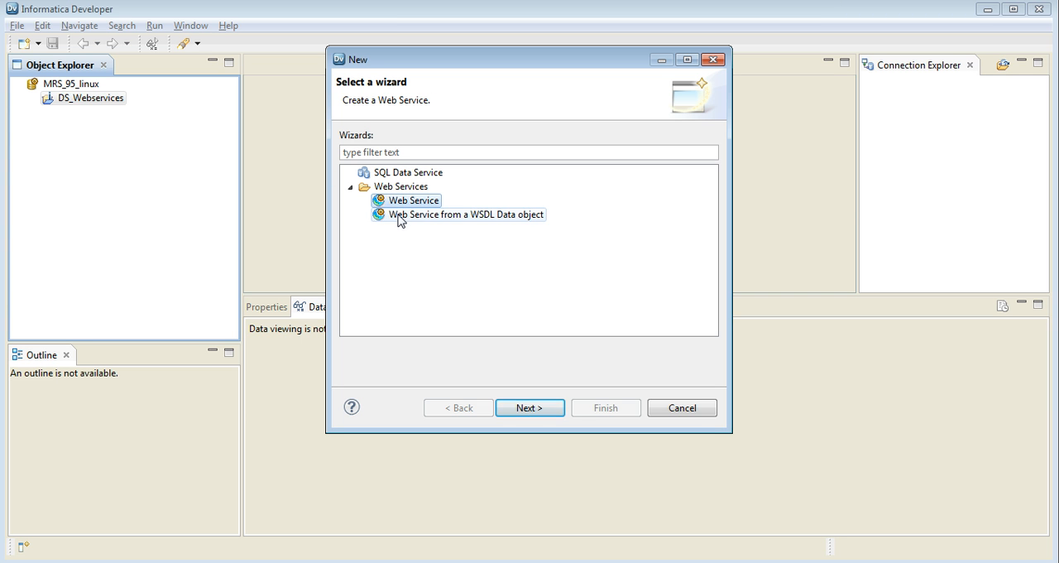
{"action": "left_click", "coordinate": [534, 407]}
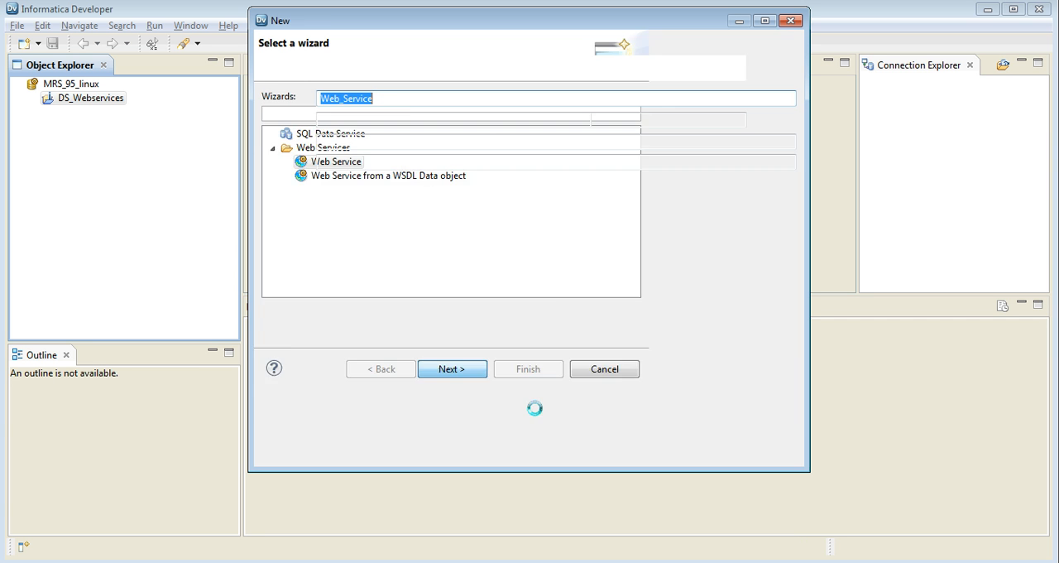
{"action": "type", "text": "Web_Service_Addition"}
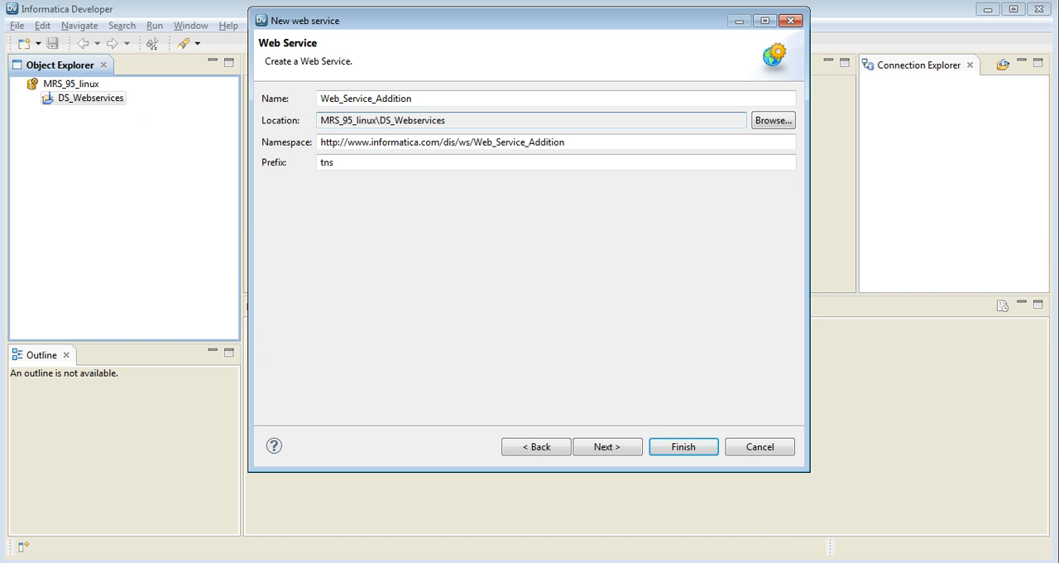
{"action": "left_click", "coordinate": [427, 98]}
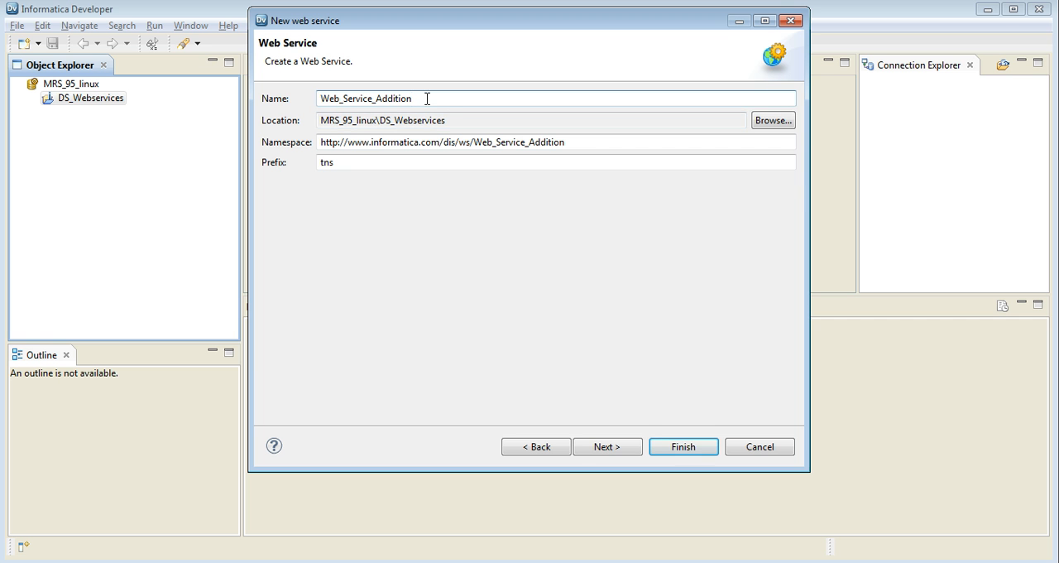
{"action": "left_click", "coordinate": [451, 120]}
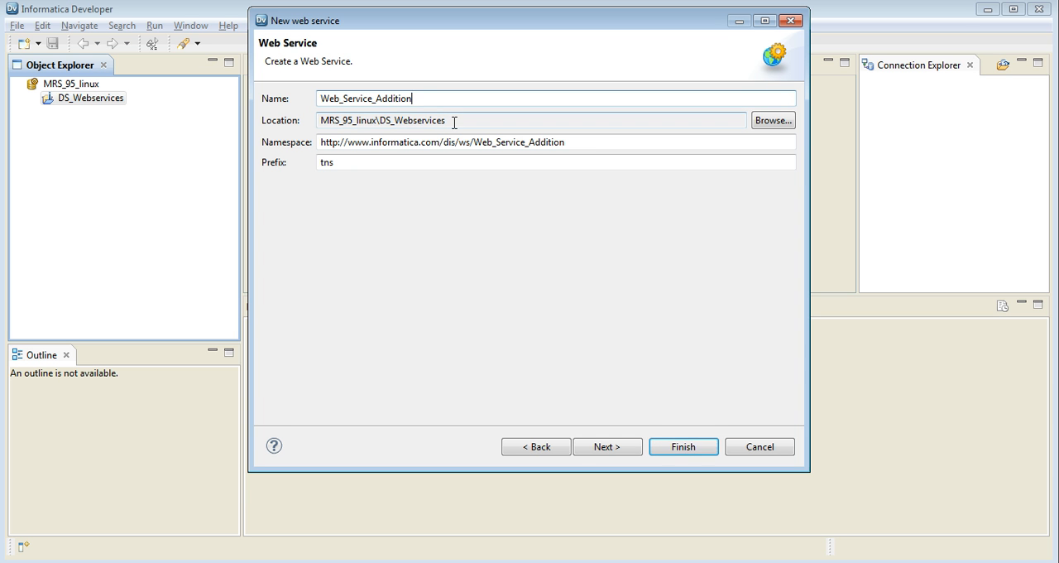
{"action": "left_click", "coordinate": [454, 122]}
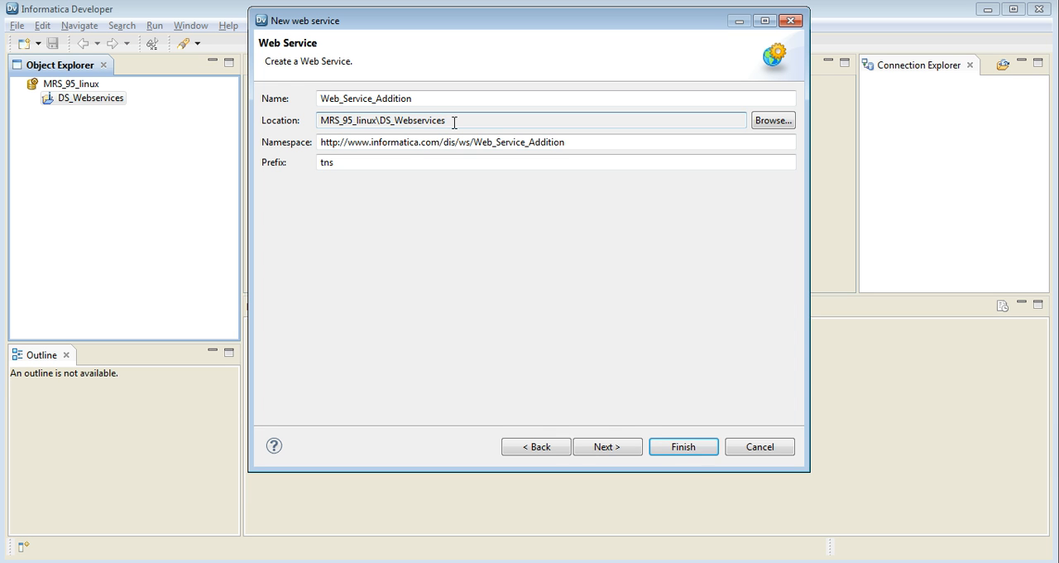
{"action": "left_click", "coordinate": [413, 163]}
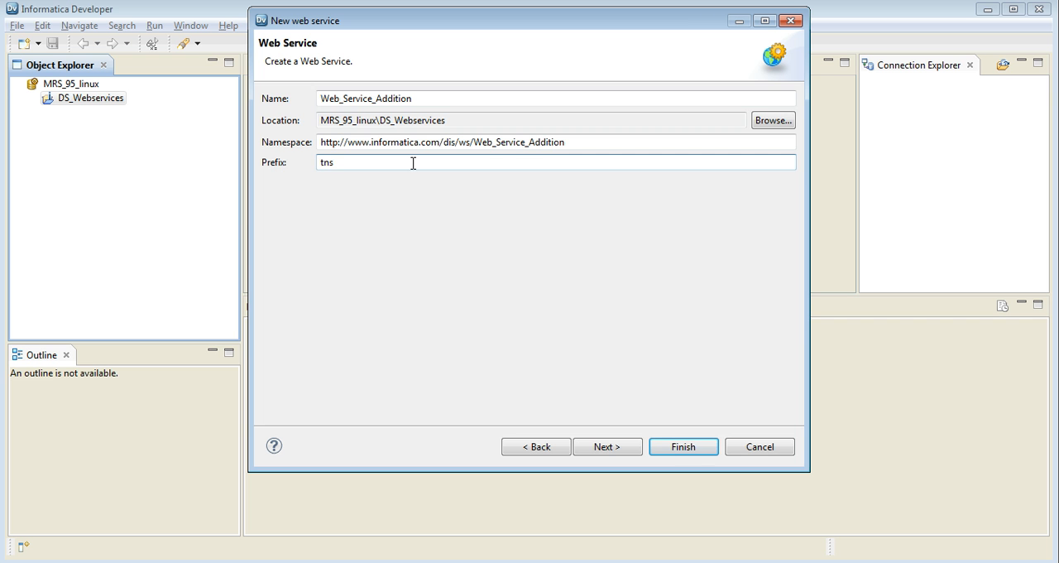
{"action": "left_click", "coordinate": [610, 448]}
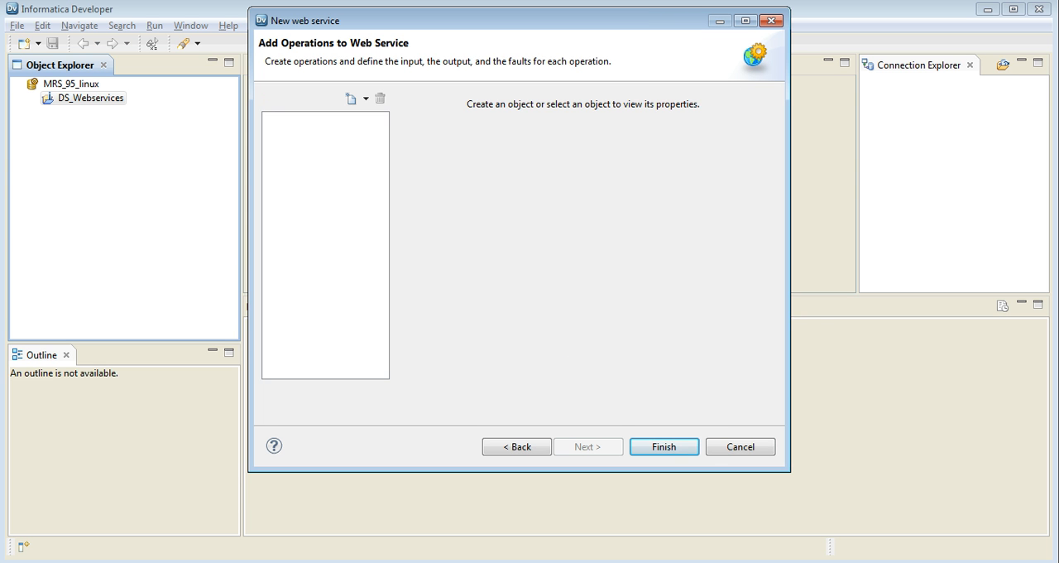
Create an empty operation named Addition in the web service.
{"action": "left_click", "coordinate": [366, 98]}
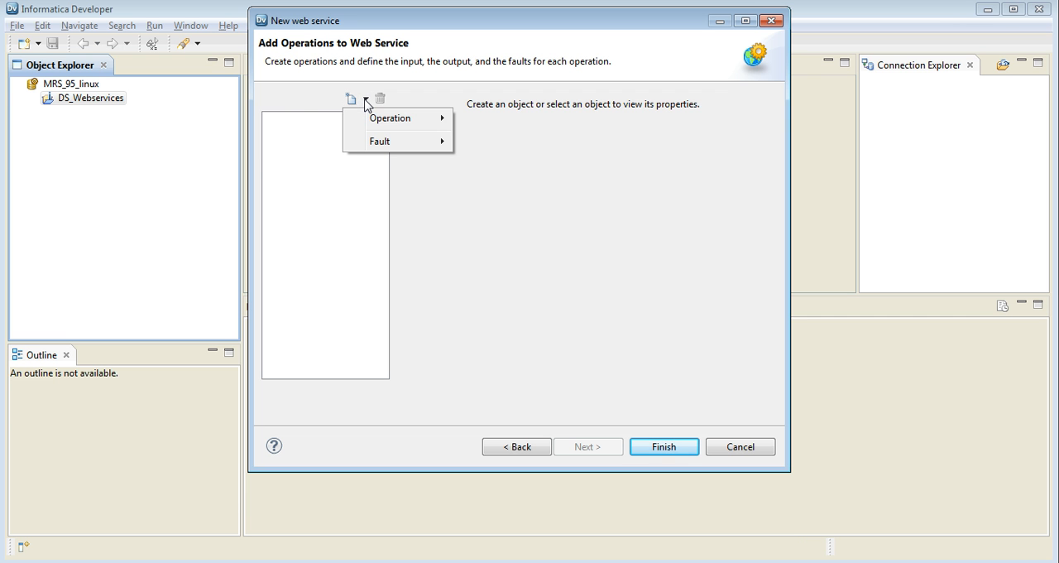
{"action": "mouse_move", "coordinate": [383, 124]}
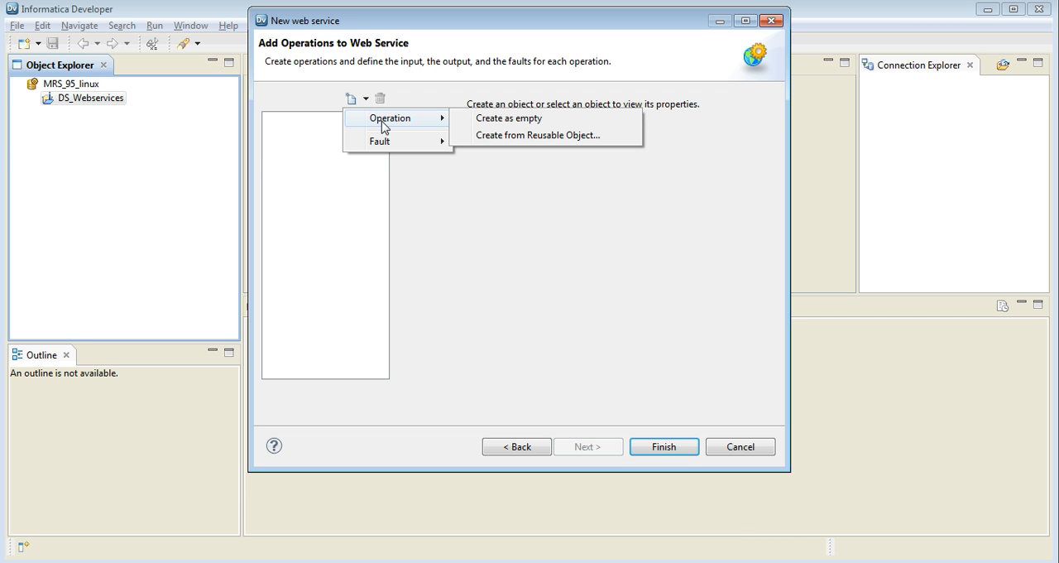
{"action": "left_click", "coordinate": [513, 119]}
{"action": "type", "text": "Addition"}
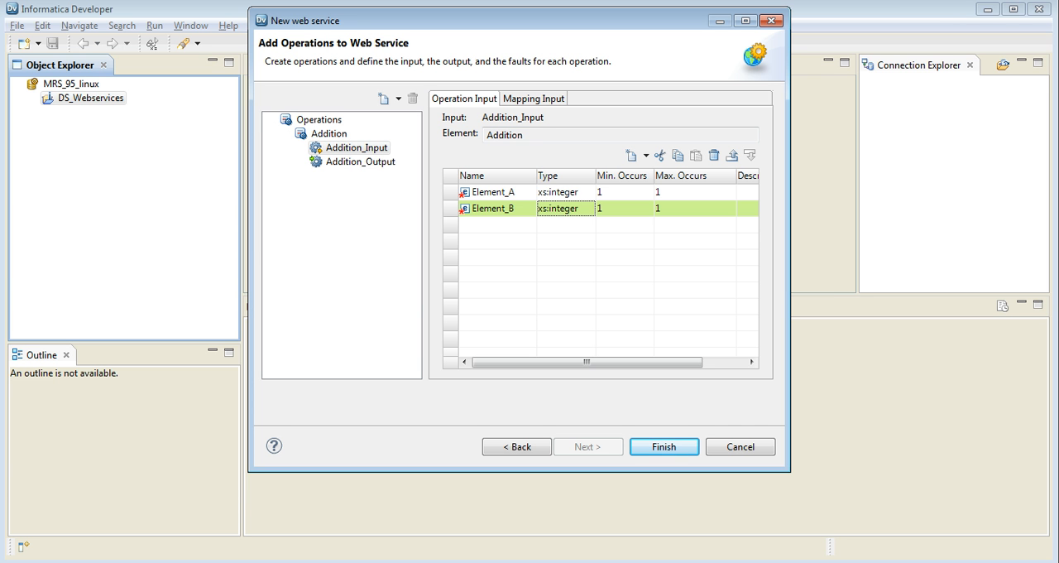
Review the element definitions of Addition_Input and Addition_Output and finish creating the web service.
{"action": "left_click", "coordinate": [366, 152]}
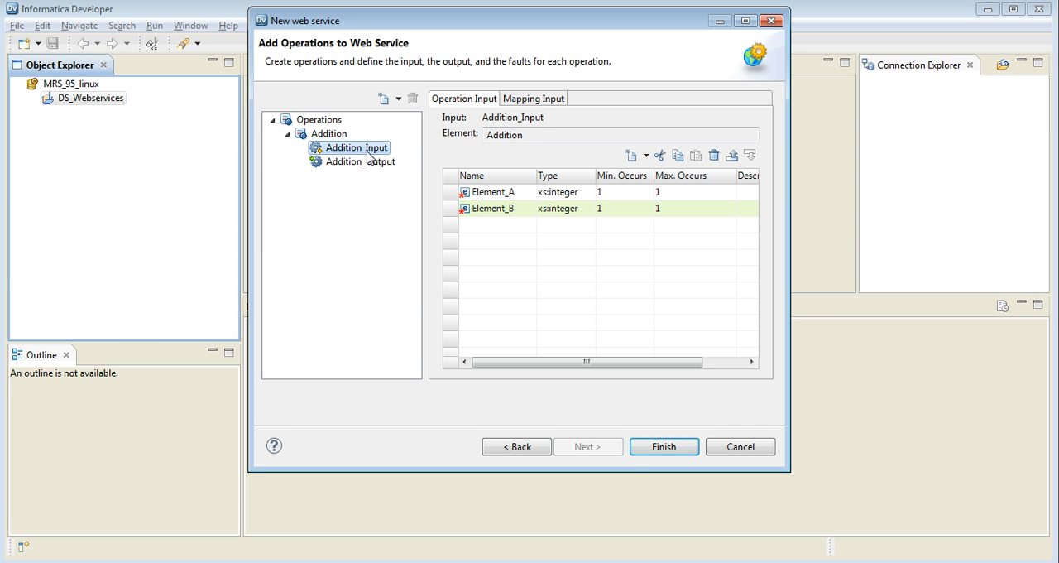
{"action": "left_click", "coordinate": [515, 195]}
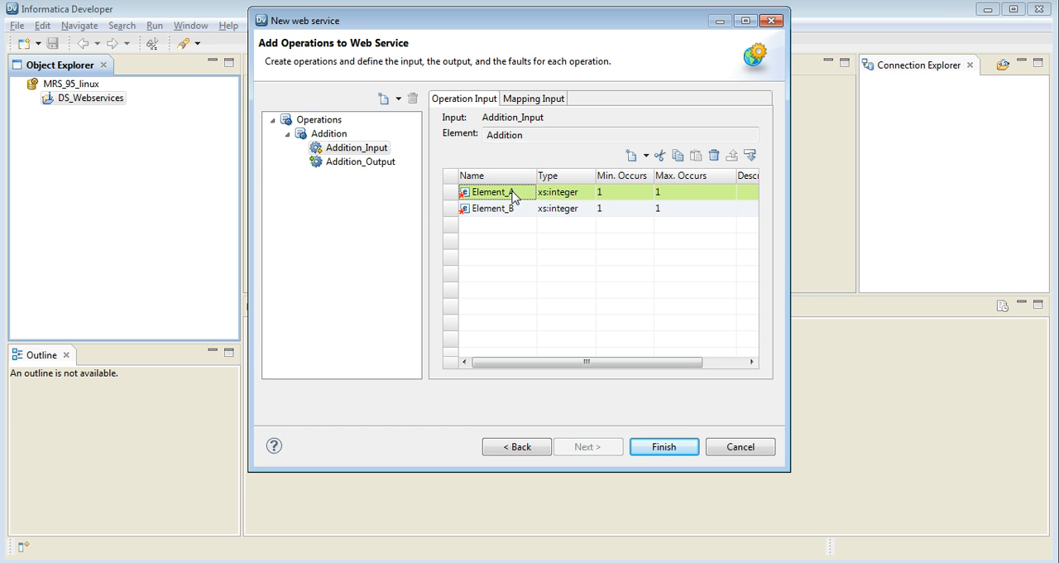
{"action": "left_click", "coordinate": [563, 198]}
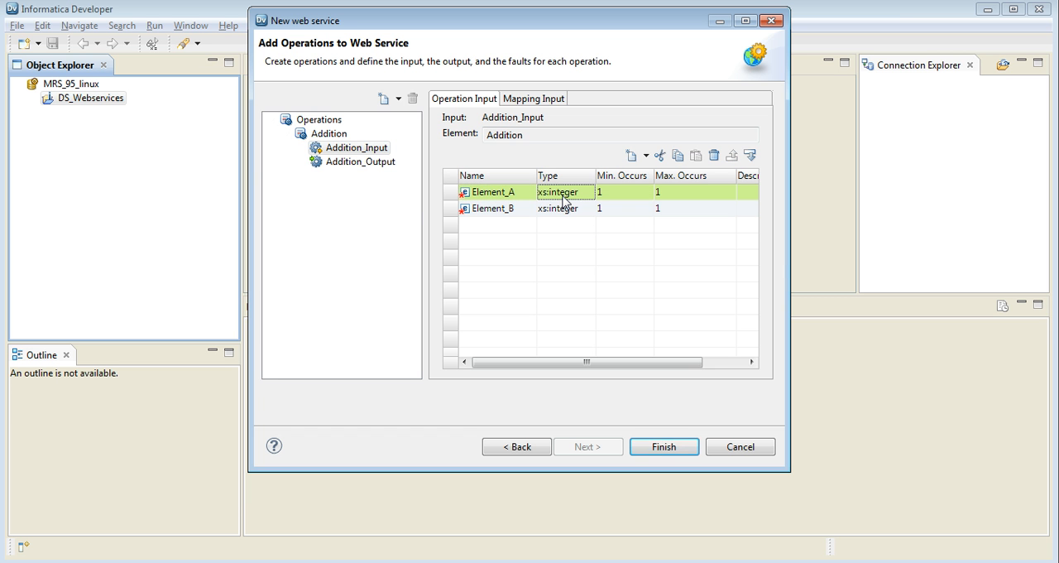
{"action": "left_click", "coordinate": [624, 194]}
{"action": "left_click", "coordinate": [683, 194]}
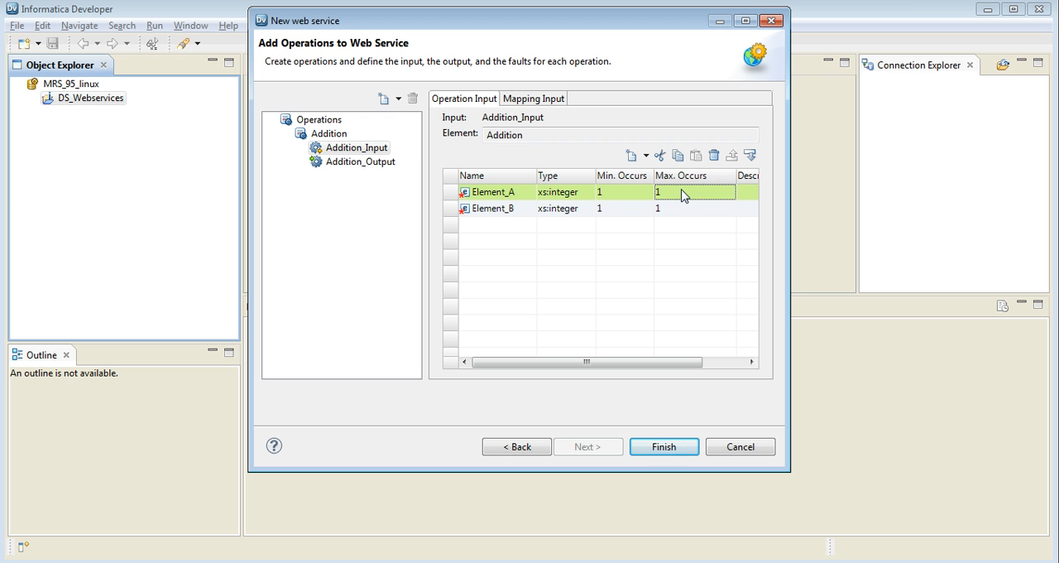
{"action": "left_click", "coordinate": [361, 162]}
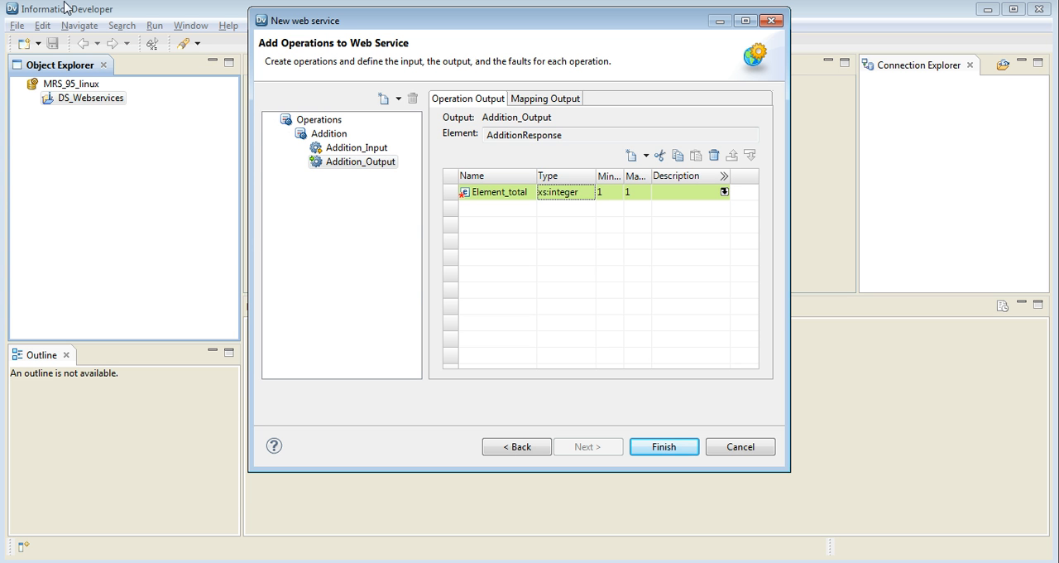
{"action": "left_click", "coordinate": [655, 447]}
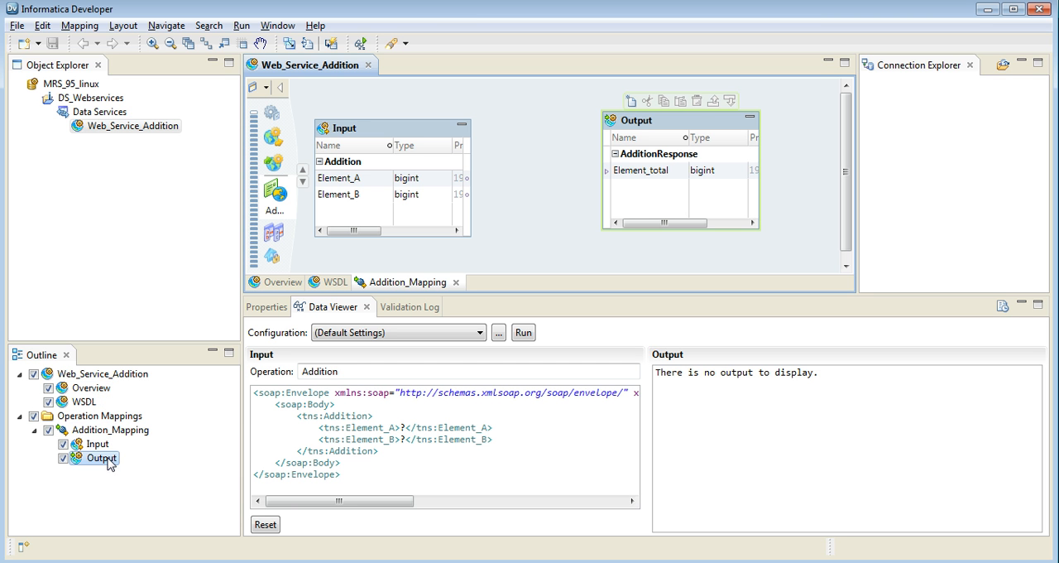
Inspect the Element_A and Element_B ports of the Input in Addition_Mapping and save the web service.
{"action": "left_click", "coordinate": [267, 306]}
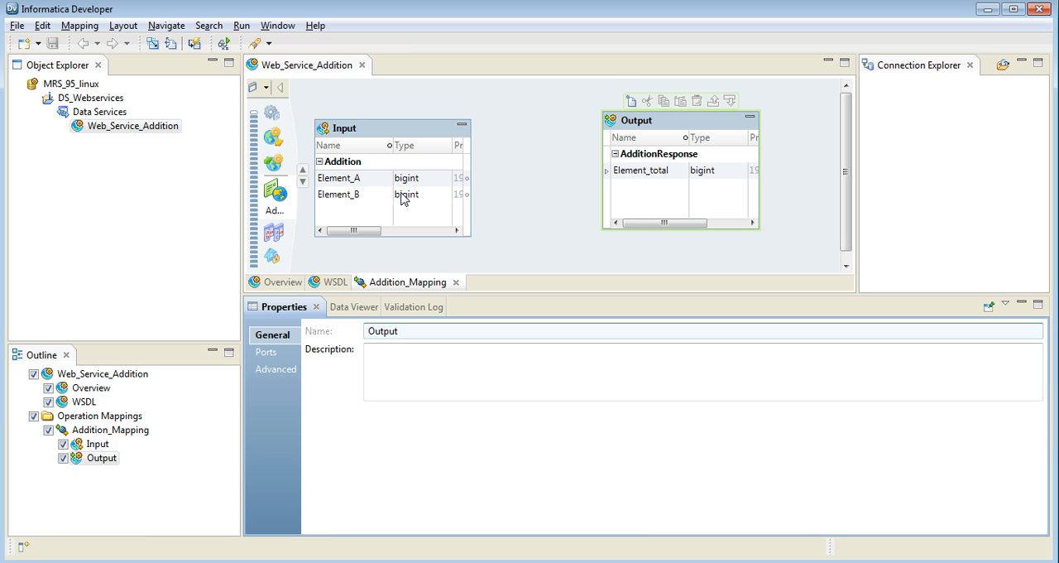
{"action": "left_click", "coordinate": [369, 181]}
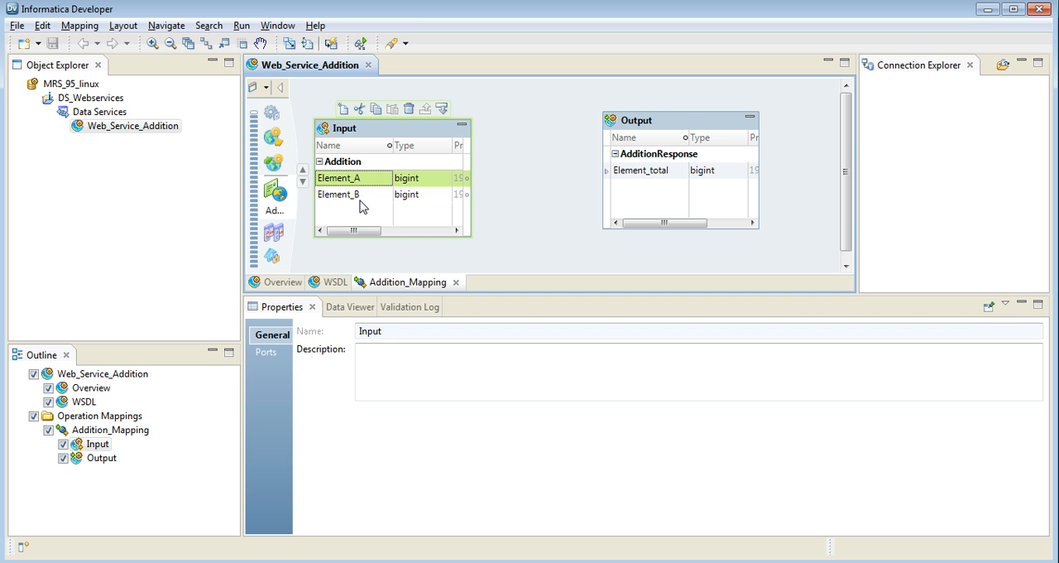
{"action": "left_click", "coordinate": [360, 197]}
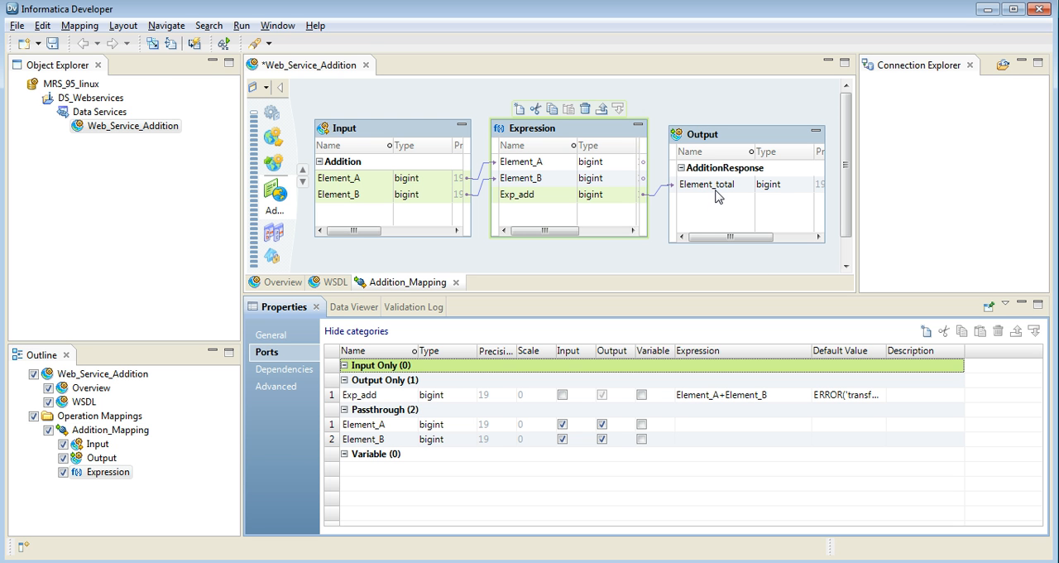
{"action": "key", "text": "ctrl+s"}
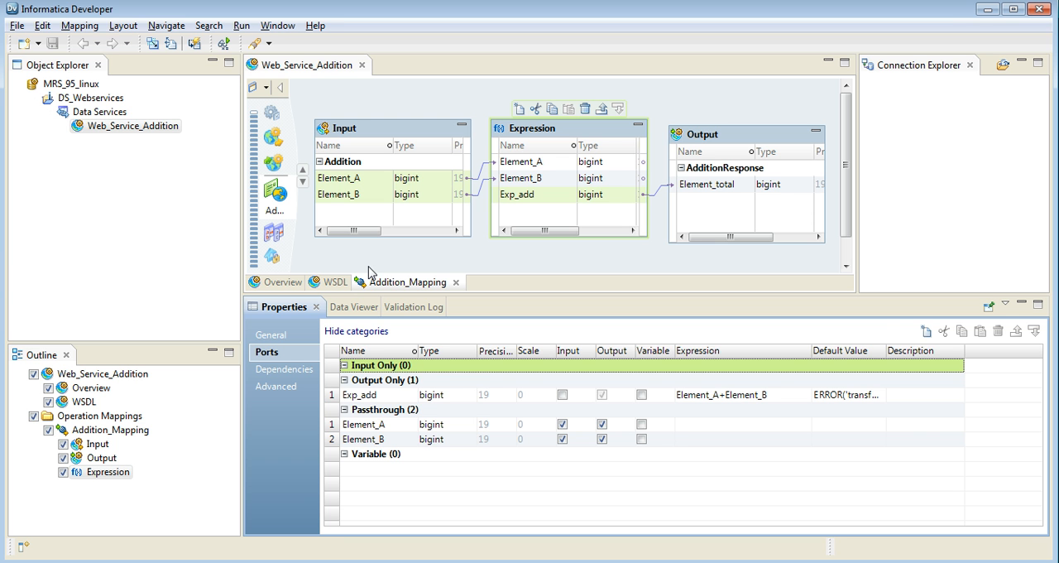
Test the Addition operation in the Data Viewer with Element_A set to 1 and Element_B set to 2, and check the returned Element_total.
{"action": "left_click", "coordinate": [354, 307]}
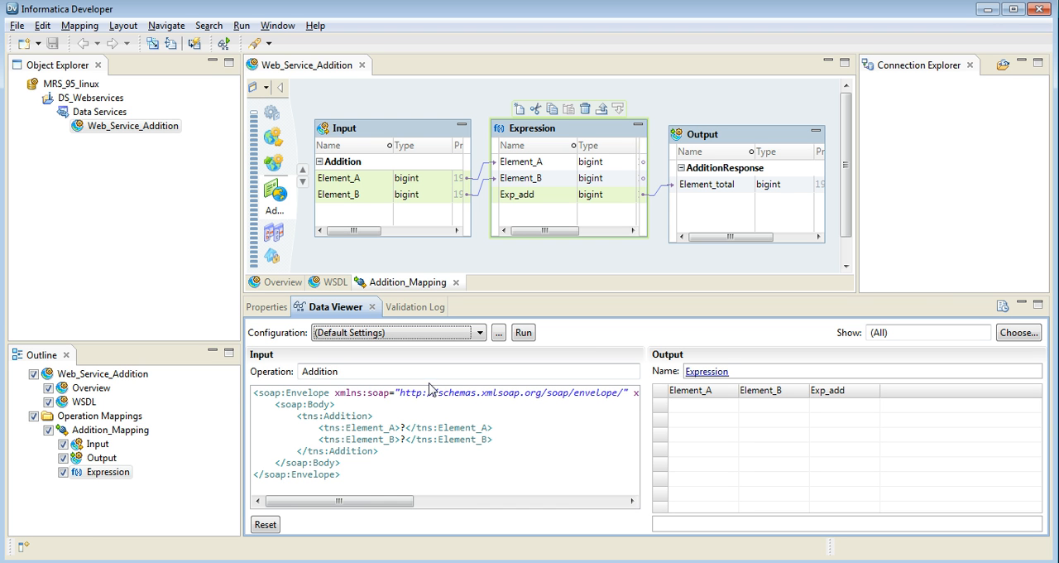
{"action": "left_click", "coordinate": [405, 428]}
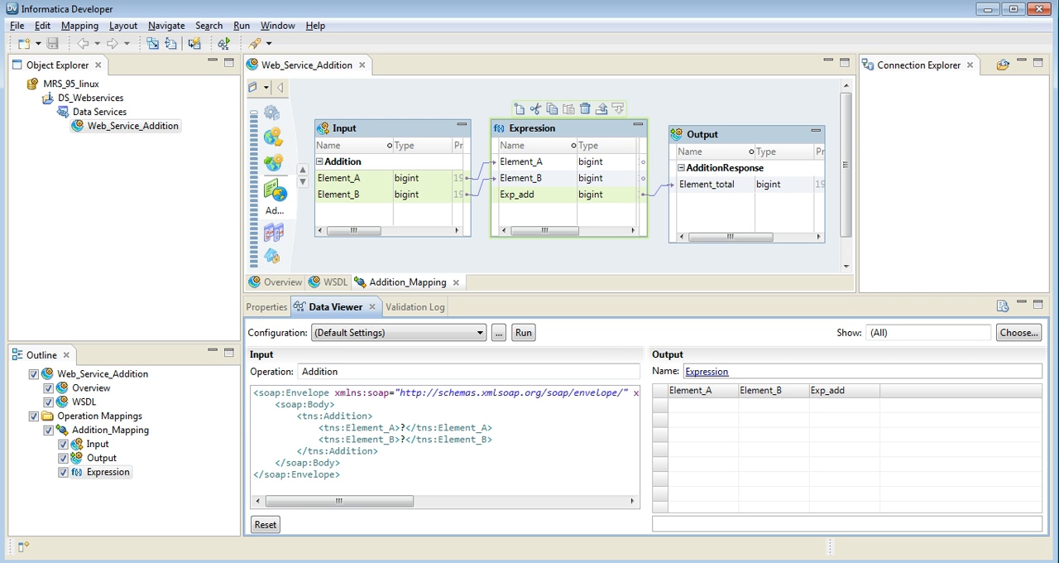
{"action": "key", "text": "BackSpace"}
{"action": "type", "text": "1"}
{"action": "left_click", "coordinate": [405, 439]}
{"action": "key", "text": "BackSpace"}
{"action": "type", "text": "2"}
{"action": "left_click", "coordinate": [522, 334]}
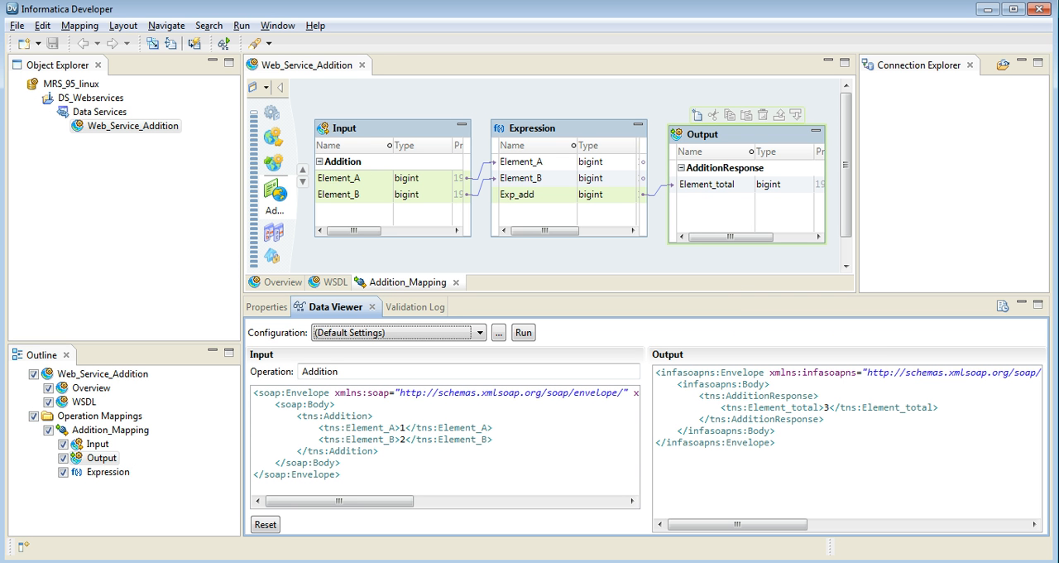
{"action": "left_click", "coordinate": [828, 407]}
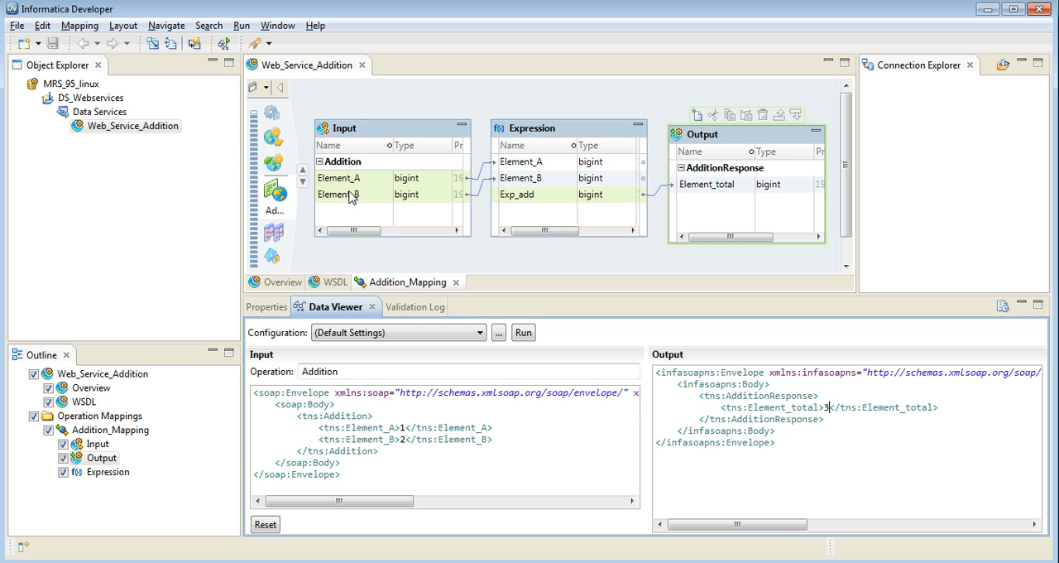
Deploy Web_Service_Addition to the DIS_95_linux service on Domain_95_linux and dismiss the completion notice.
{"action": "right_click", "coordinate": [153, 135]}
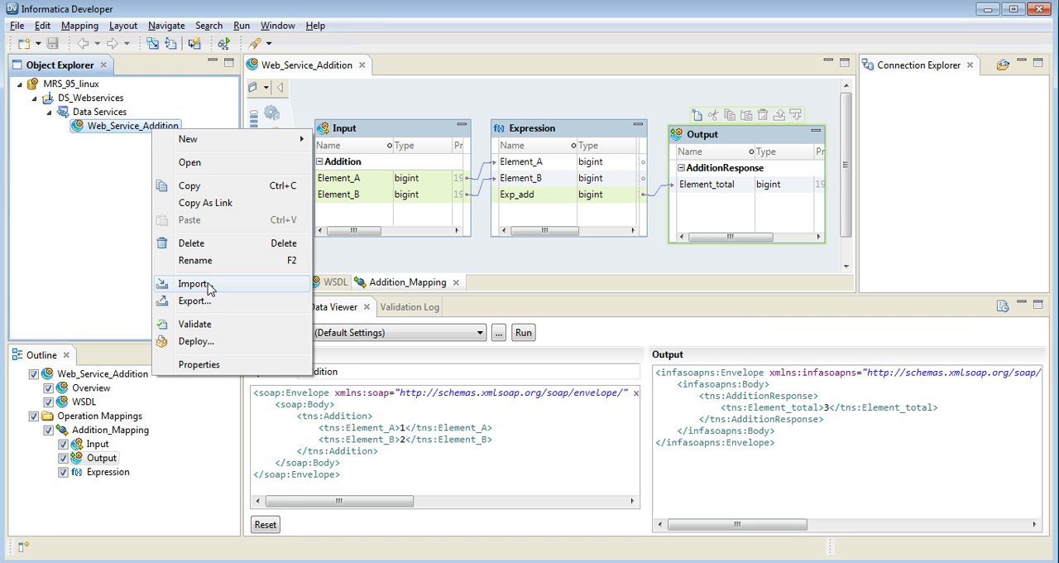
{"action": "left_click", "coordinate": [198, 341]}
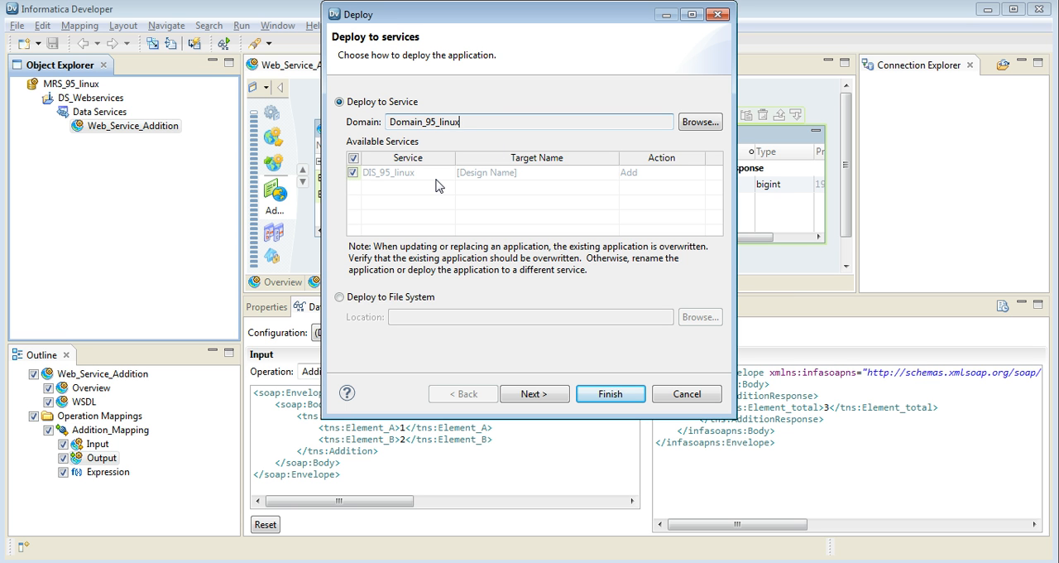
{"action": "left_click", "coordinate": [605, 398]}
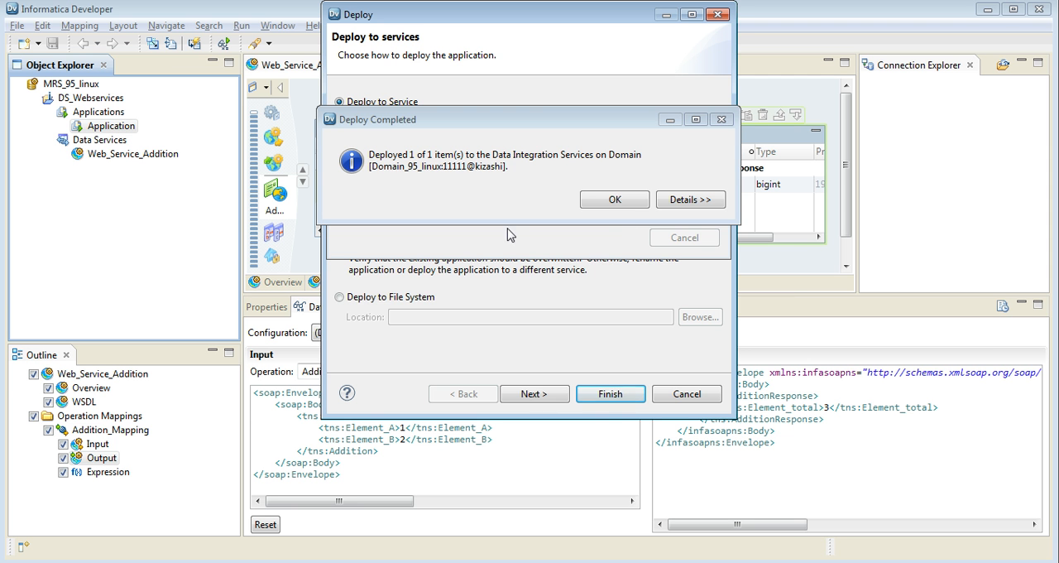
{"action": "left_click", "coordinate": [617, 200]}
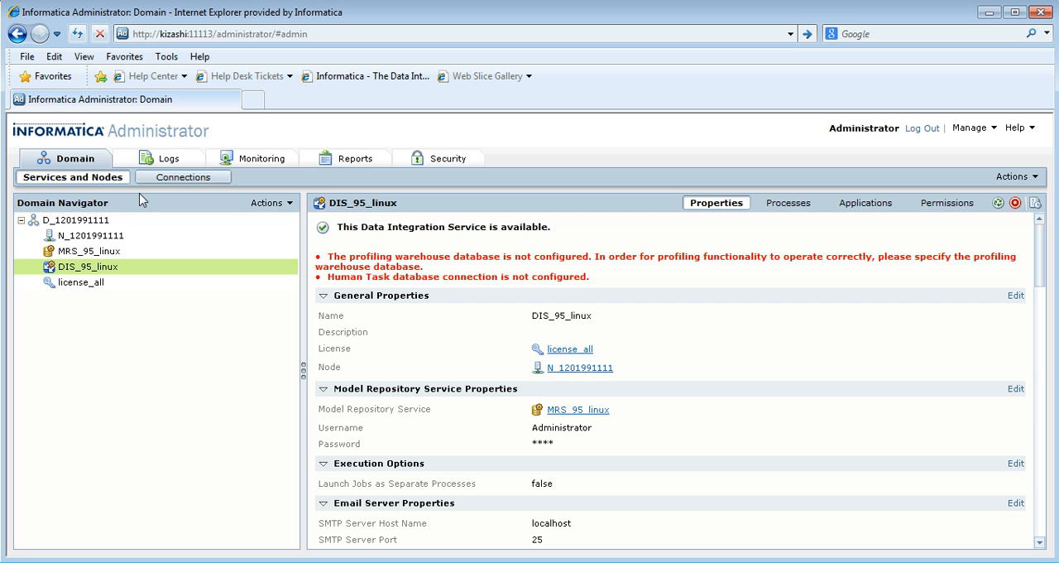
In Informatica Administrator, examine the properties of the deployed Web_Service_Addition among the DIS_95_linux applications.
{"action": "left_click", "coordinate": [867, 205]}
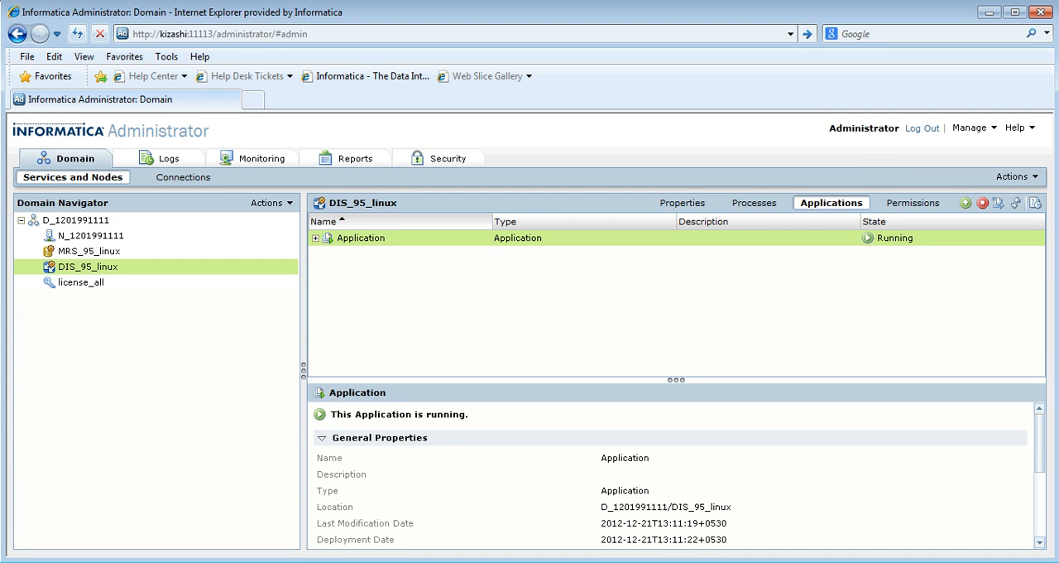
{"action": "left_click", "coordinate": [315, 238]}
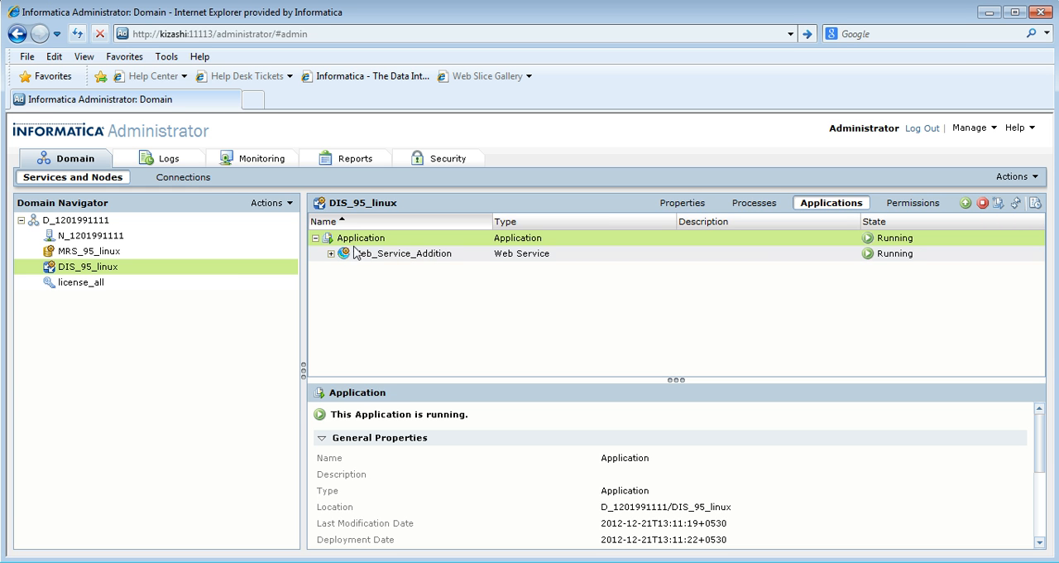
{"action": "left_click", "coordinate": [396, 257]}
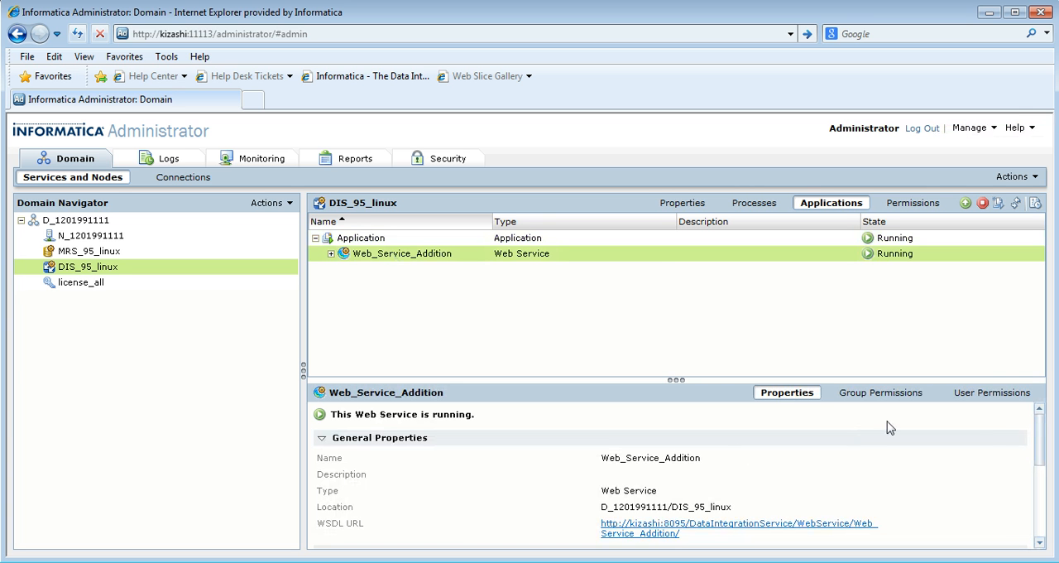
{"action": "left_click_drag", "start_coordinate": [1047, 442], "coordinate": [1047, 498]}
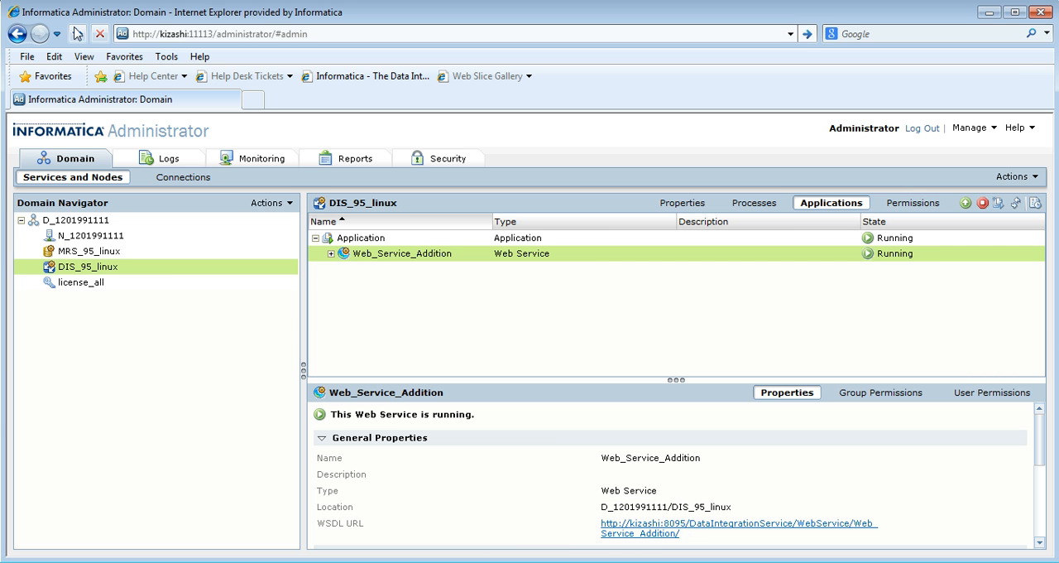
Copy the WSDL URL of Web_Service_Addition and load it in a new browser tab.
{"action": "left_click_drag", "start_coordinate": [681, 534], "coordinate": [602, 523]}
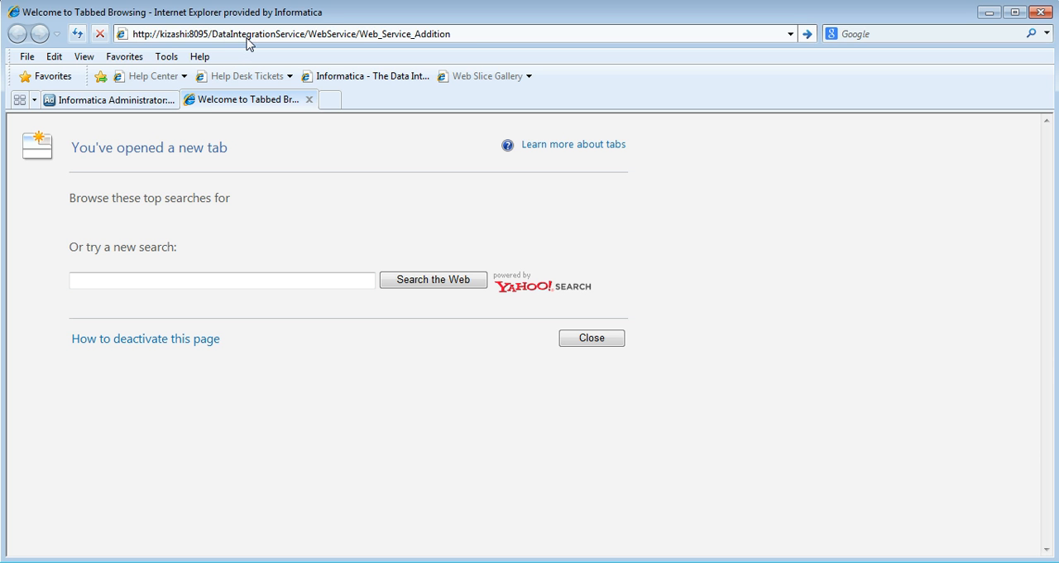
{"action": "left_click", "coordinate": [468, 33]}
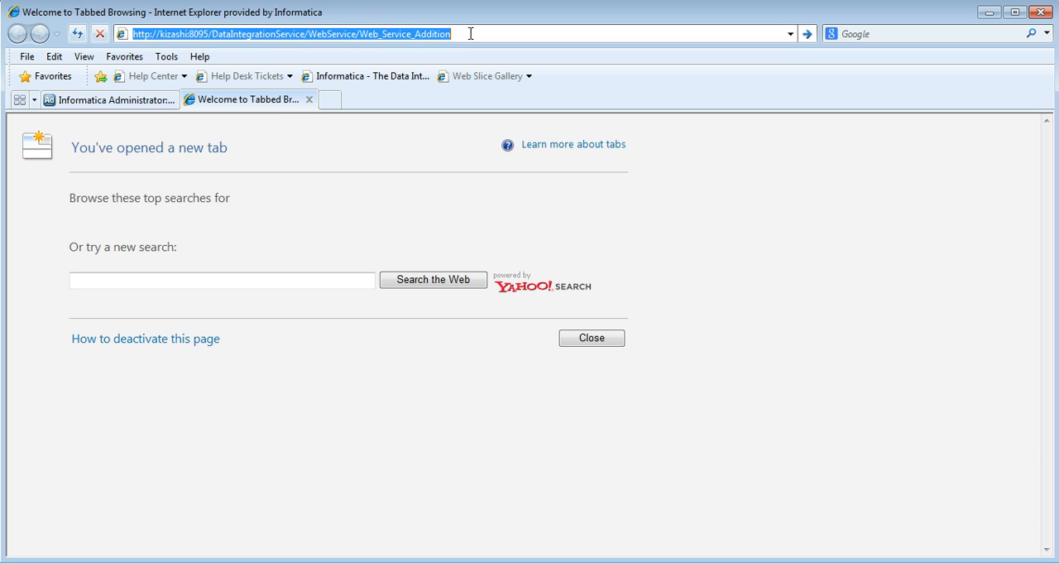
{"action": "key", "text": "Return"}
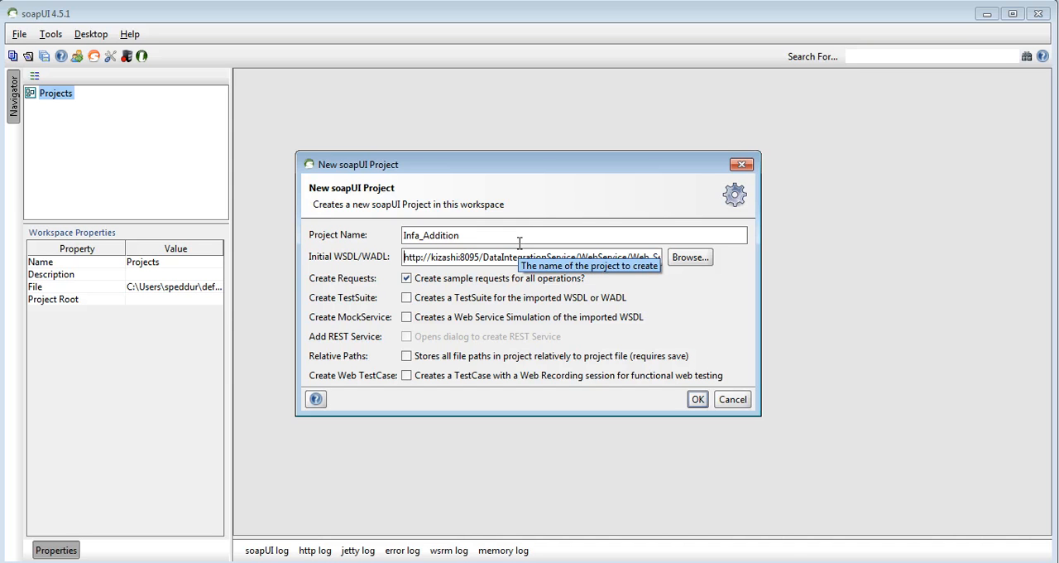
In soapUI, create the Infa_Addition project from the service WSDL and submit Request 1 with Element_A set to 2 and Element_B set to 3.
{"action": "left_click", "coordinate": [698, 399]}
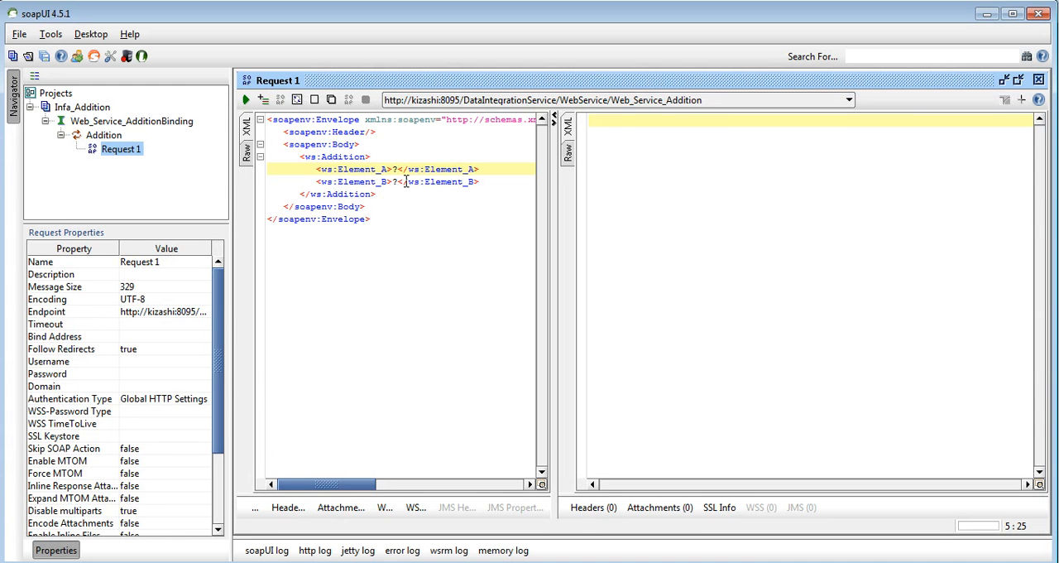
{"action": "key", "text": "BackSpace"}
{"action": "type", "text": "2"}
{"action": "key", "text": "Down"}
{"action": "key", "text": "BackSpace"}
{"action": "type", "text": "3"}
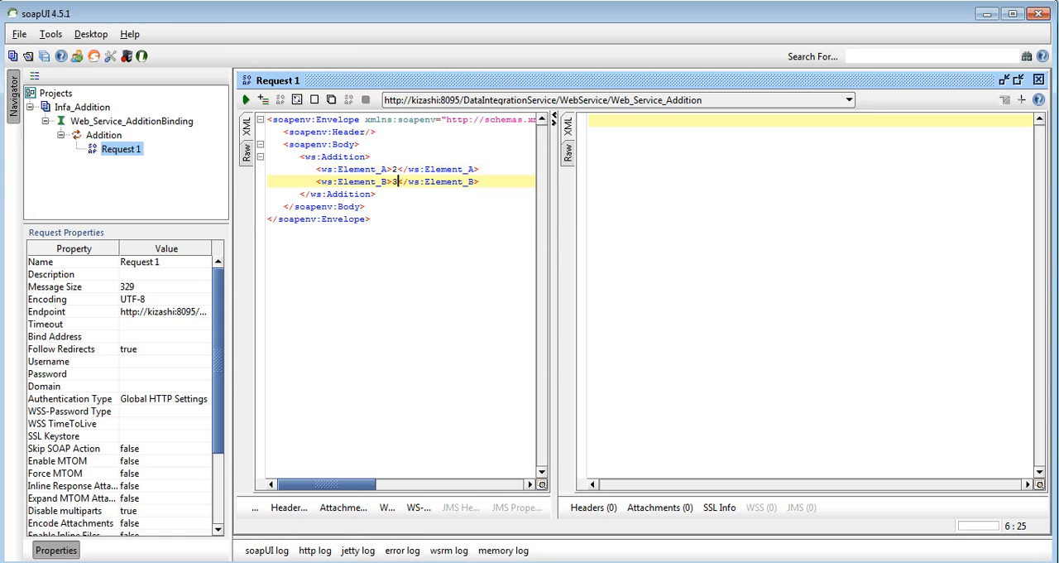
{"action": "left_click", "coordinate": [246, 99]}
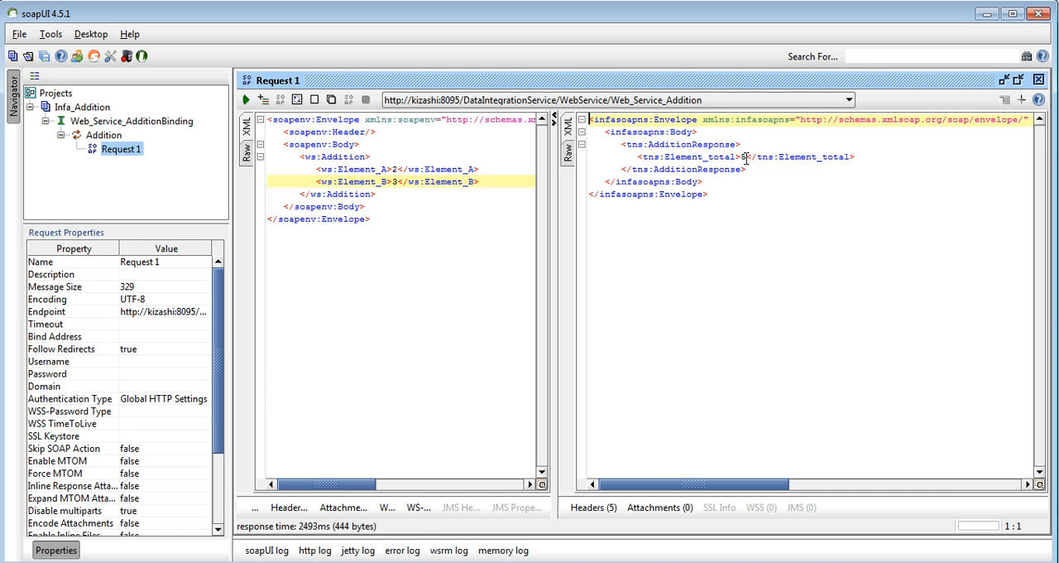
{"action": "left_click", "coordinate": [745, 157]}
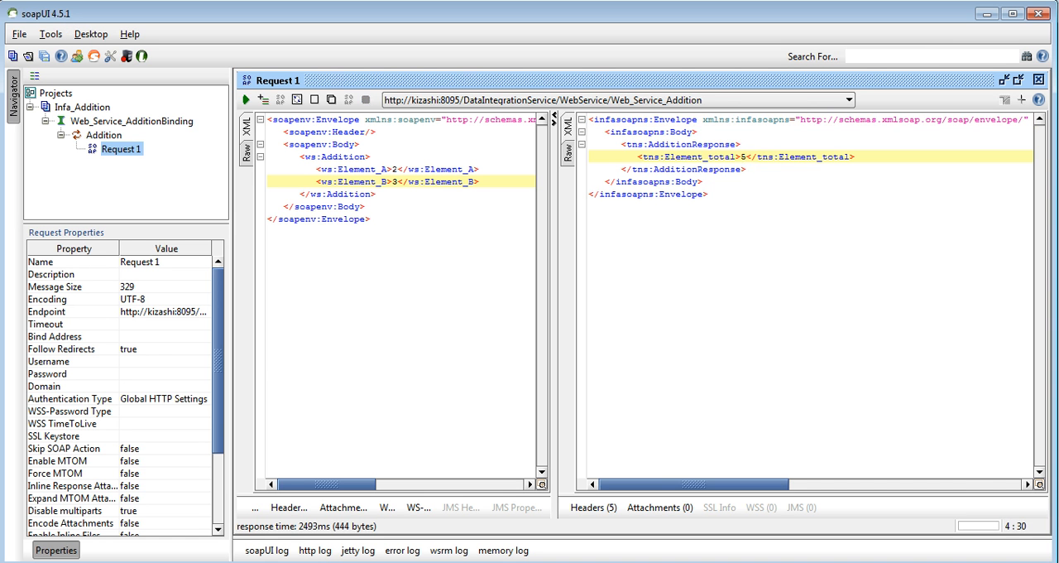